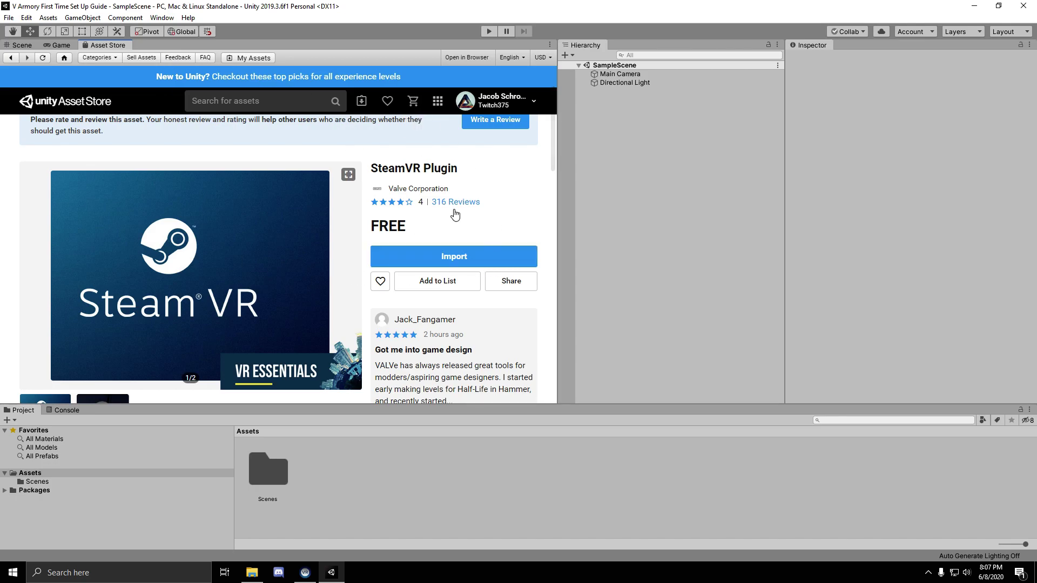
Start the SteamVR Plugin import and exclude the whole InteractionSystem folder
{"action": "left_click", "coordinate": [449, 258]}
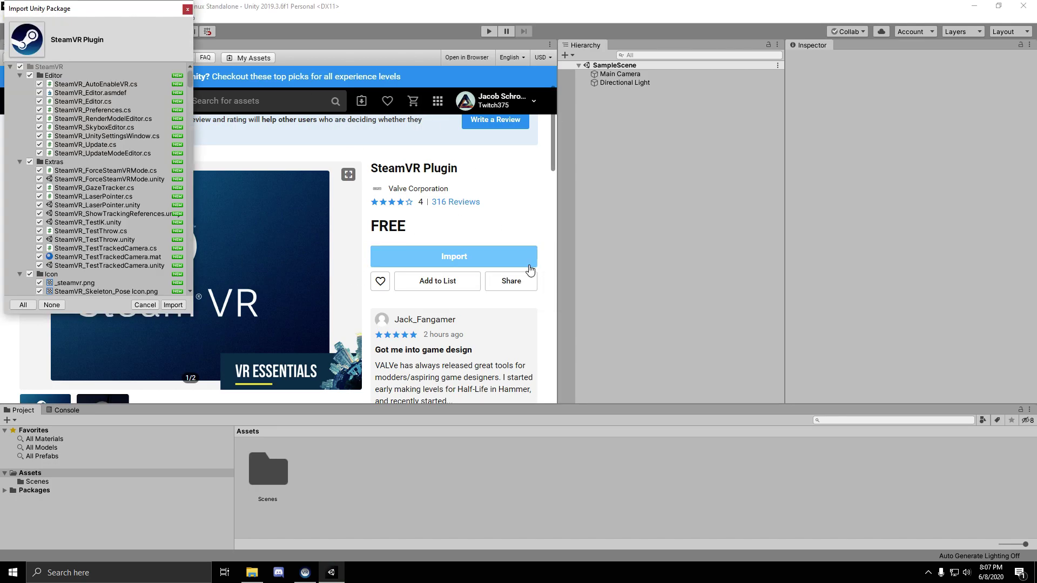
{"action": "left_click", "coordinate": [20, 75]}
{"action": "left_click", "coordinate": [19, 83]}
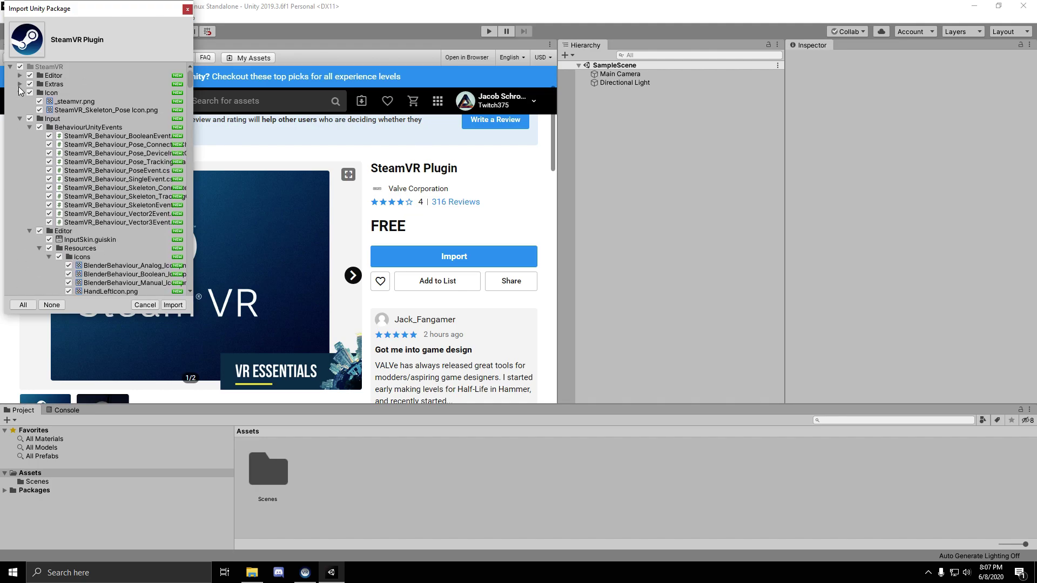
{"action": "left_click", "coordinate": [19, 92]}
{"action": "left_click", "coordinate": [20, 101]}
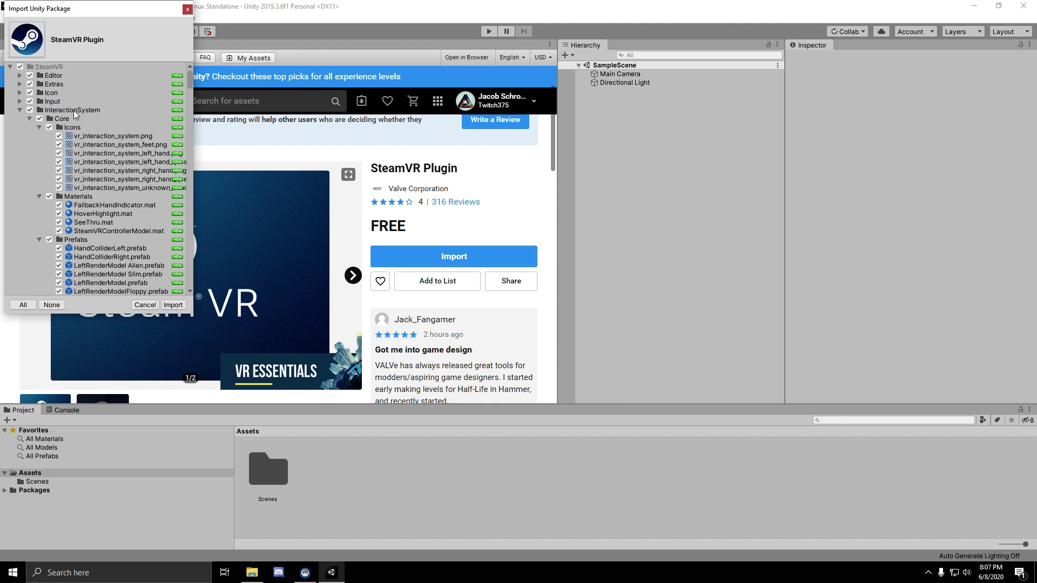
{"action": "left_click", "coordinate": [29, 111]}
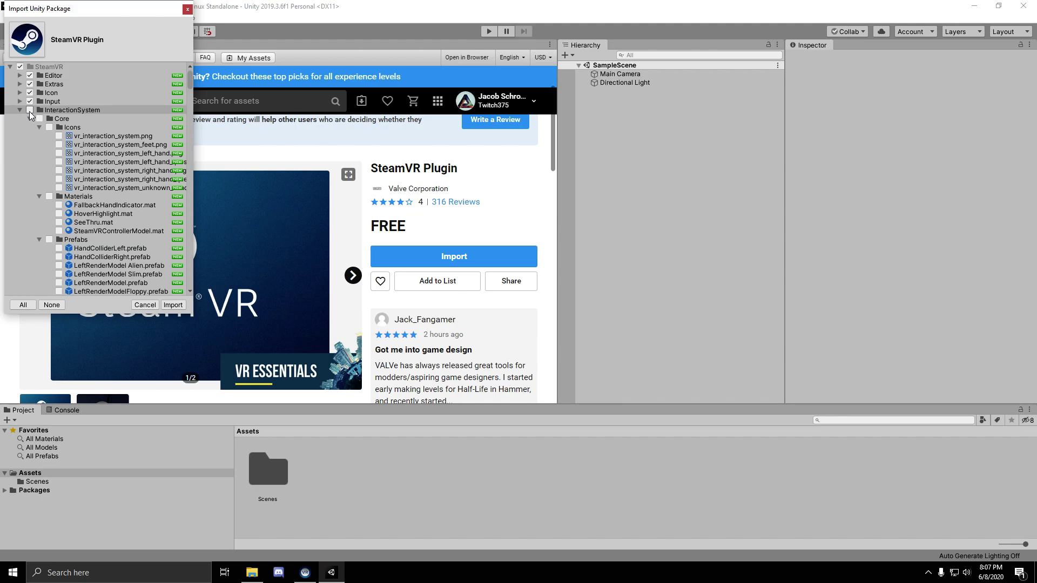
Re-include HoverHighlight.mat and Silhouette.shader, then import the selected SteamVR files
{"action": "left_click", "coordinate": [106, 214]}
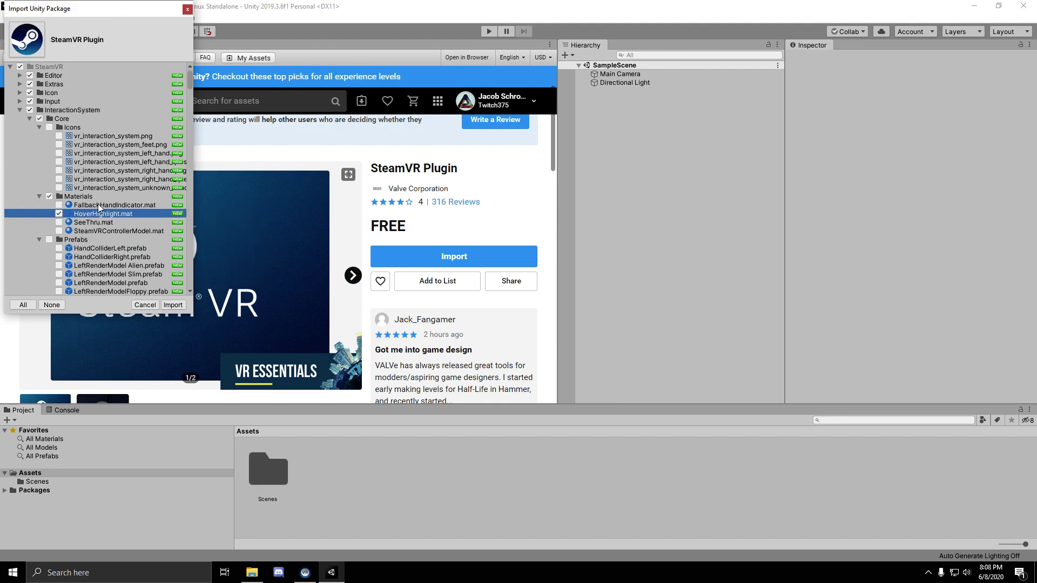
{"action": "scroll", "coordinate": [99, 207], "scroll_direction": "down", "scroll_amount": 10}
{"action": "scroll", "coordinate": [99, 208], "scroll_direction": "down", "scroll_amount": 15}
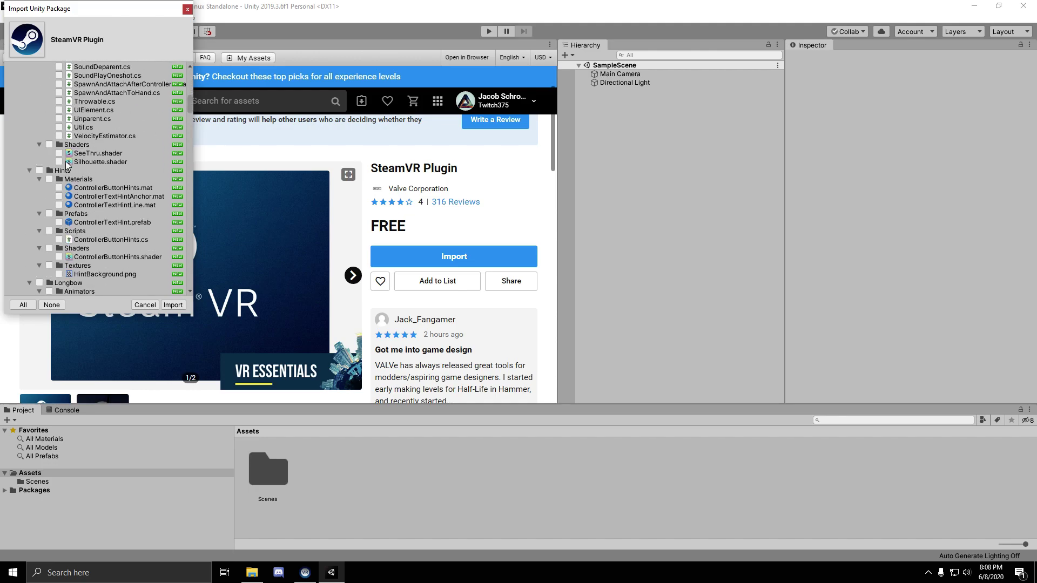
{"action": "left_click", "coordinate": [59, 162]}
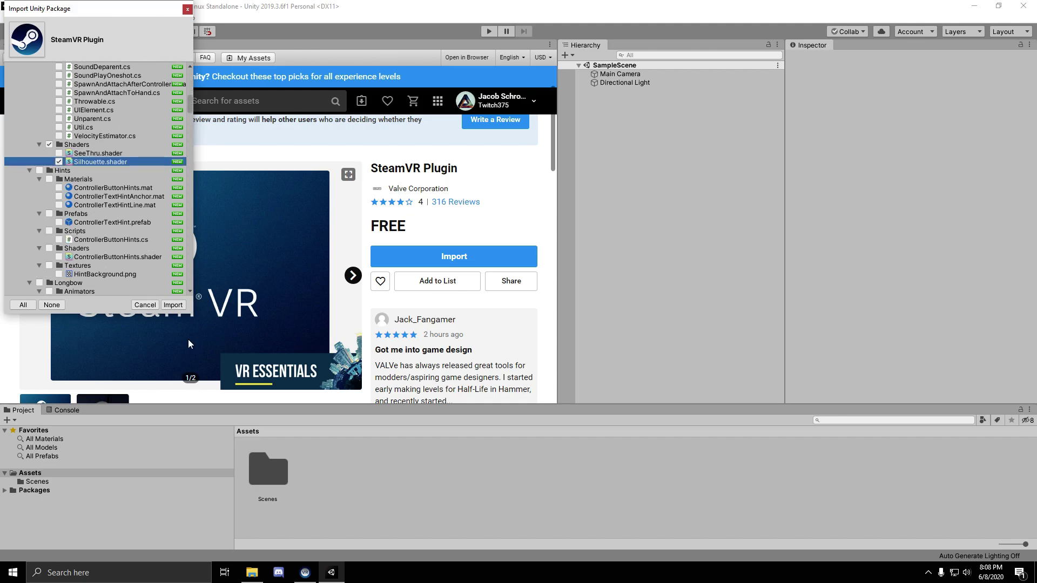
{"action": "left_click", "coordinate": [169, 307]}
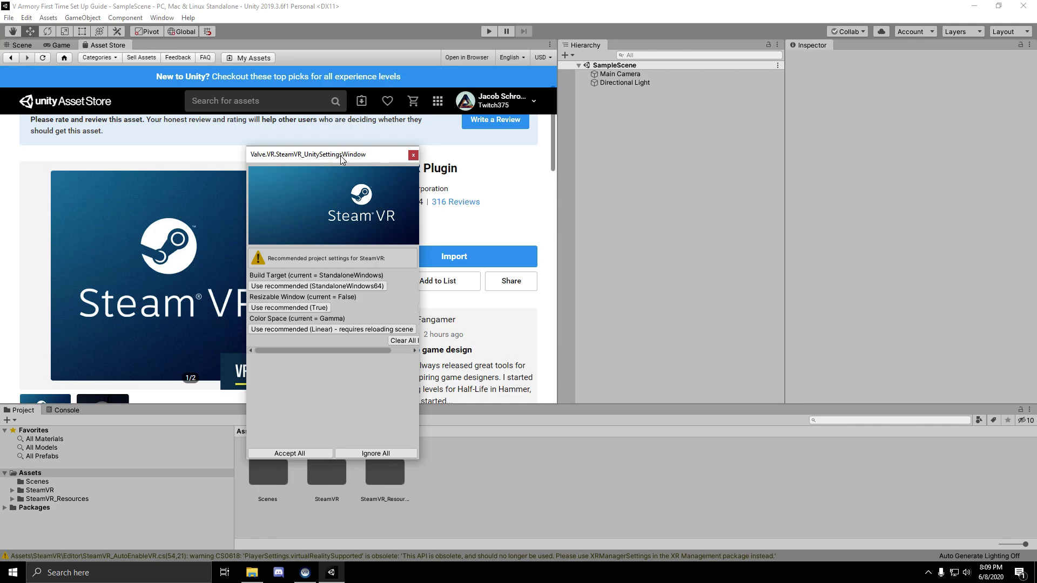
Accept All of SteamVR's recommended project settings in the settings window
{"action": "left_click", "coordinate": [306, 454]}
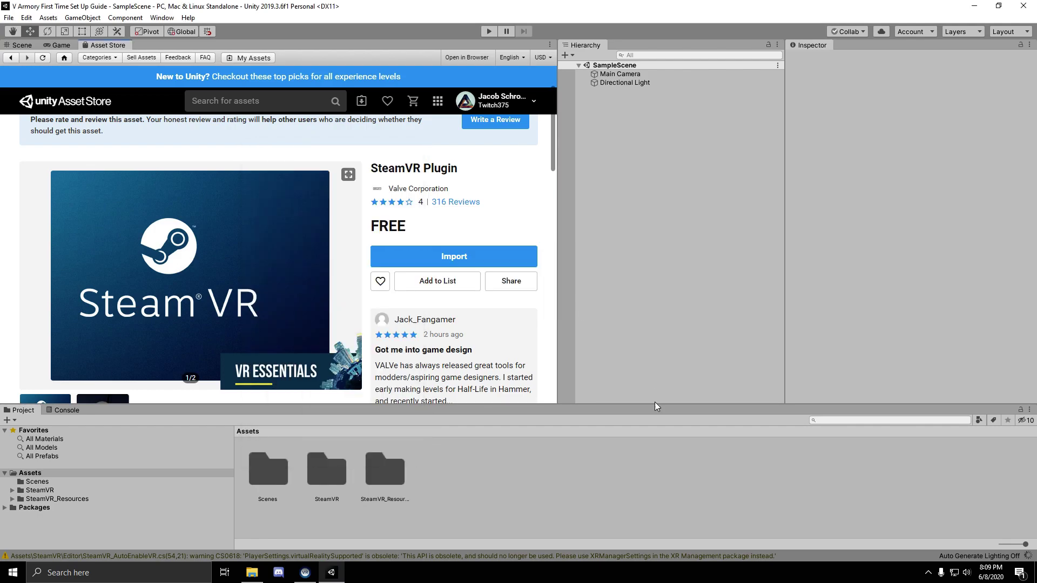
Send the V Armory 1.3.4 package from the Packages > V Armory > 1.3 folder into Unity
{"action": "left_click", "coordinate": [252, 572]}
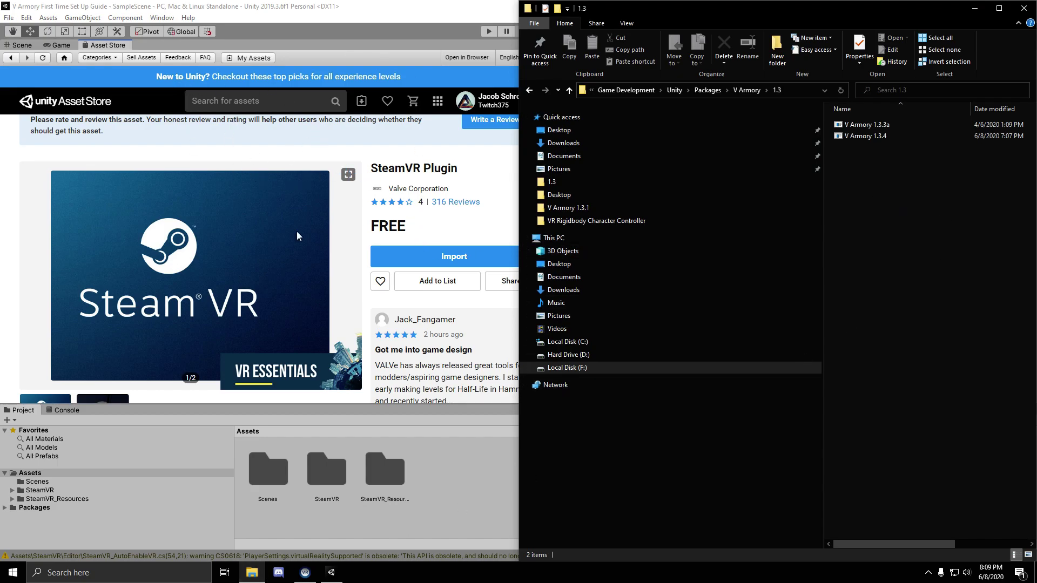
{"action": "left_click", "coordinate": [875, 136]}
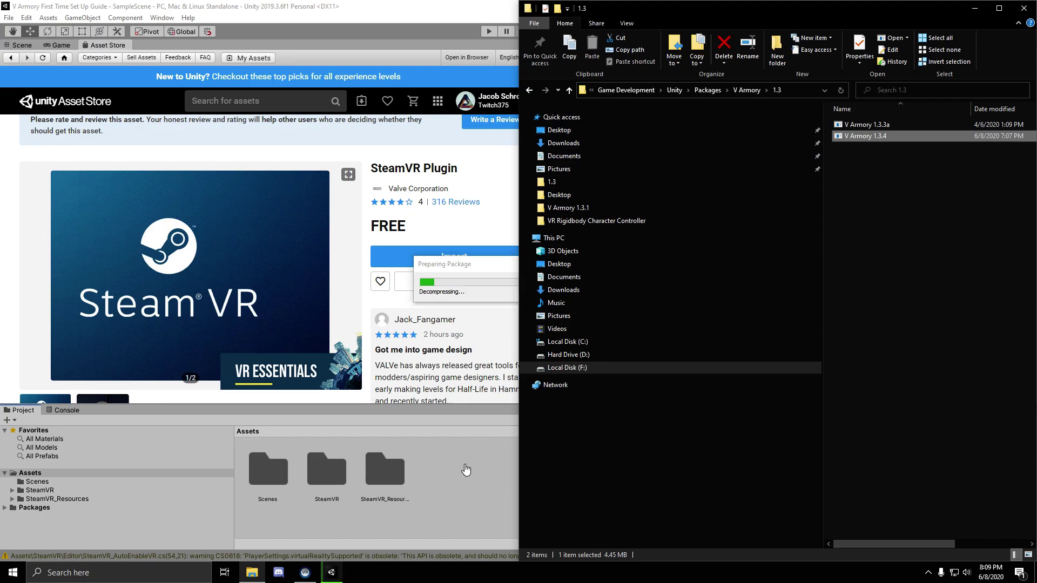
{"action": "left_click", "coordinate": [350, 537]}
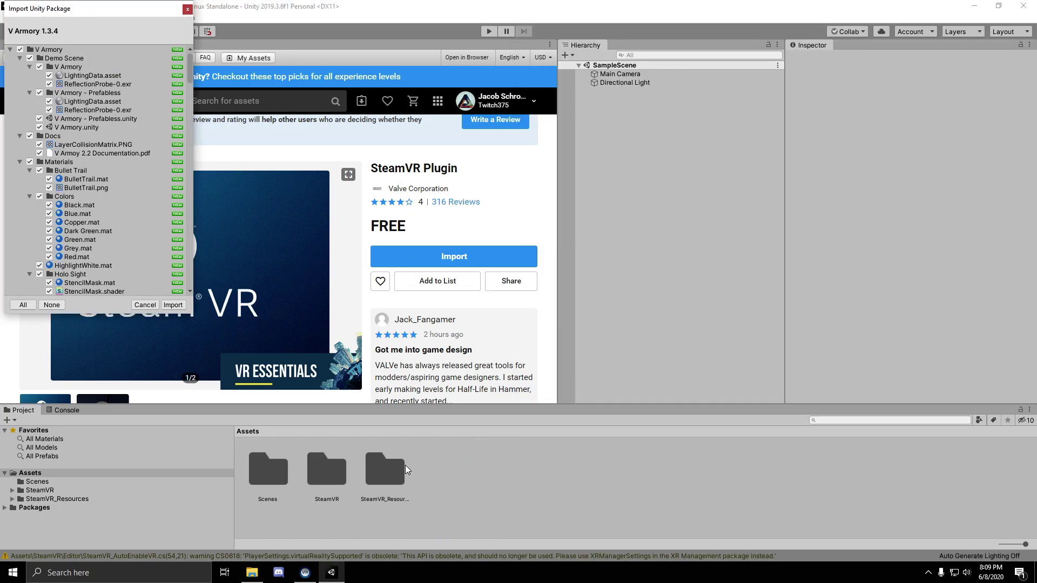
Import all V Armory 1.3.4 files and accept its partial VArmory SteamVR input binding
{"action": "left_click", "coordinate": [173, 305]}
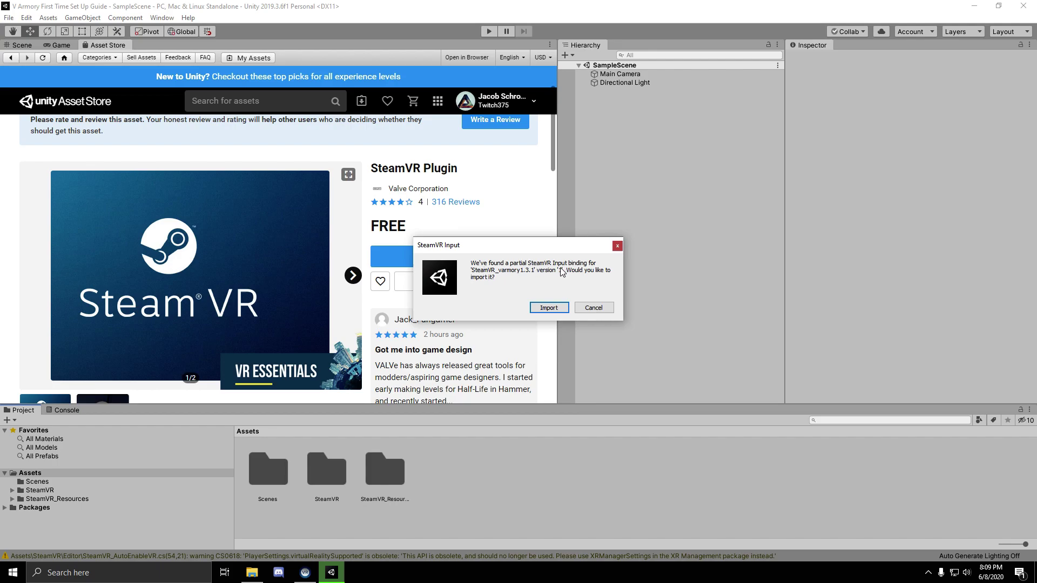
{"action": "left_click", "coordinate": [548, 307]}
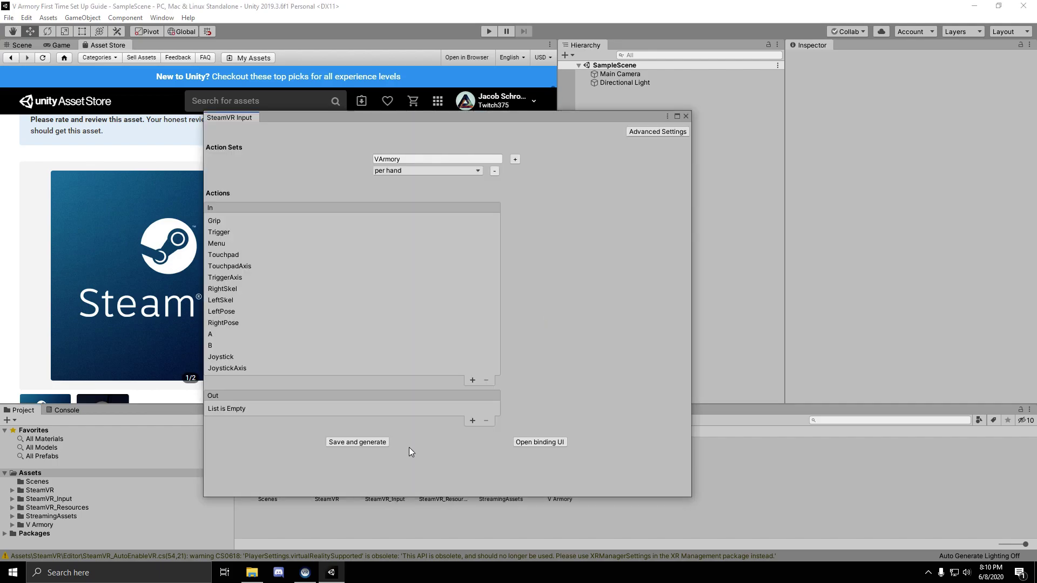
Save the VArmory actions and generate SteamVR_Input_Actions.cs and SteamVR_Input_ActionSets.cs
{"action": "left_click", "coordinate": [358, 442]}
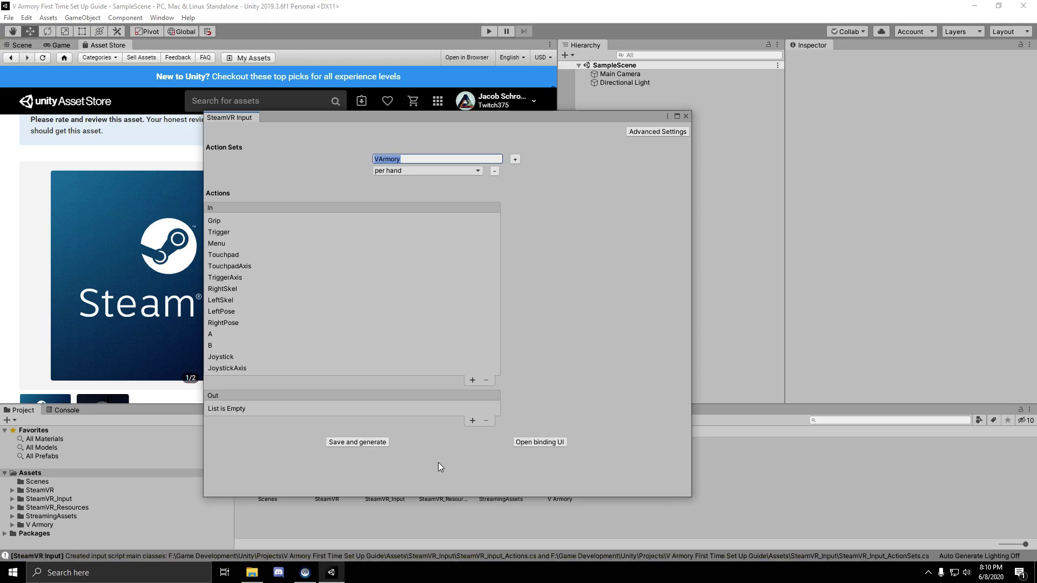
Open the SteamVR controller binding editor and start editing the VArmory binding
{"action": "left_click", "coordinate": [534, 447]}
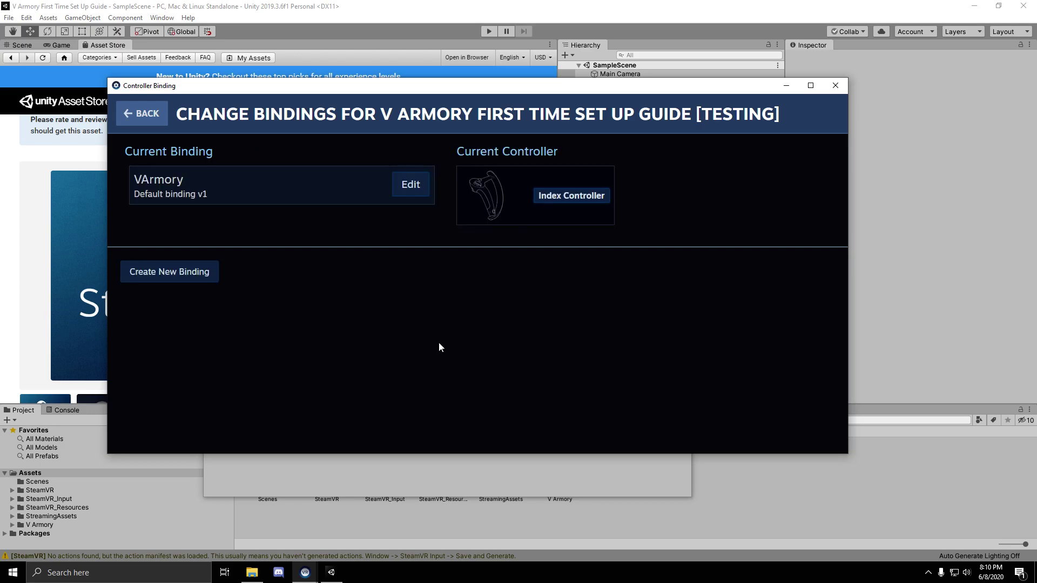
{"action": "left_click", "coordinate": [409, 187]}
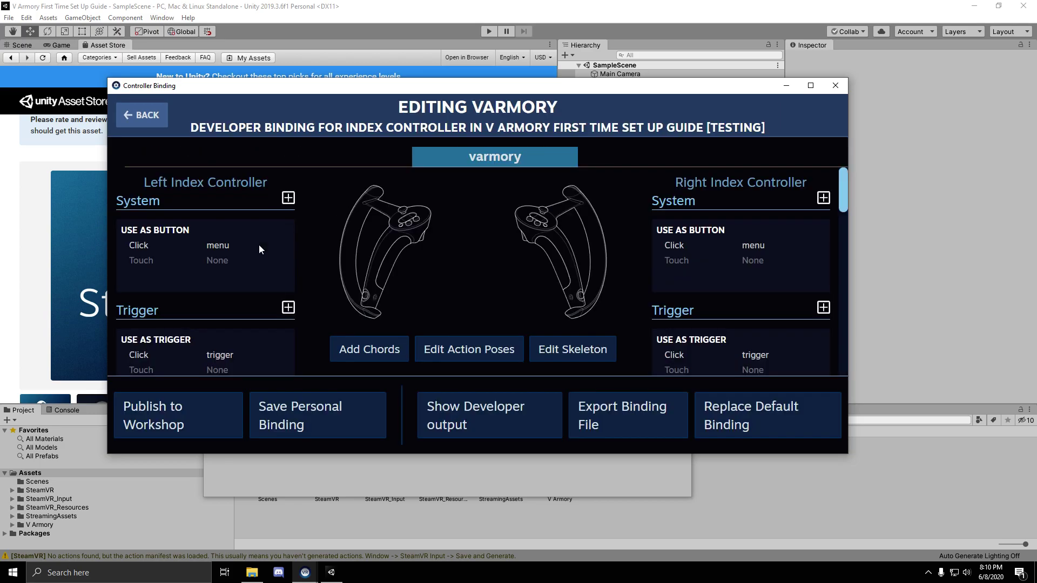
{"action": "scroll", "coordinate": [250, 263], "scroll_direction": "down", "scroll_amount": 1}
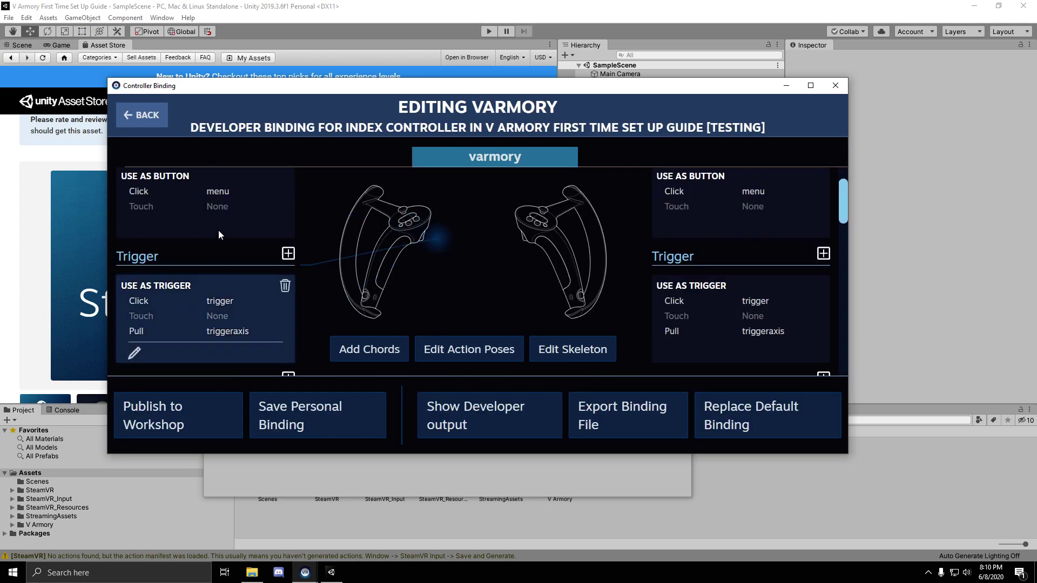
{"action": "scroll", "coordinate": [212, 209], "scroll_direction": "down", "scroll_amount": 4}
{"action": "scroll", "coordinate": [213, 216], "scroll_direction": "down", "scroll_amount": 8}
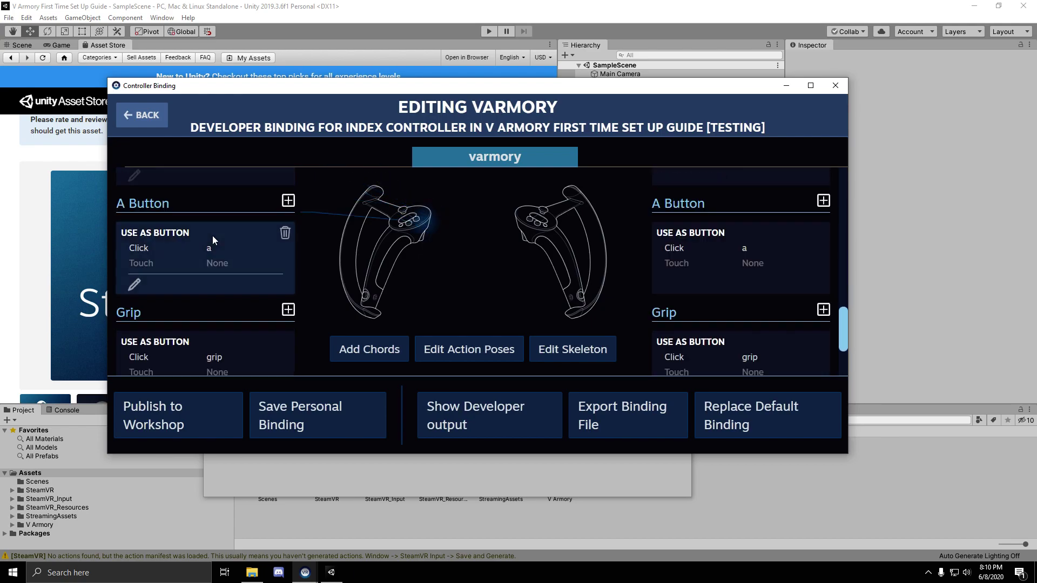
Keep Index Controller selected, reopen the VArmory binding, then close the binding window
{"action": "left_click", "coordinate": [143, 115]}
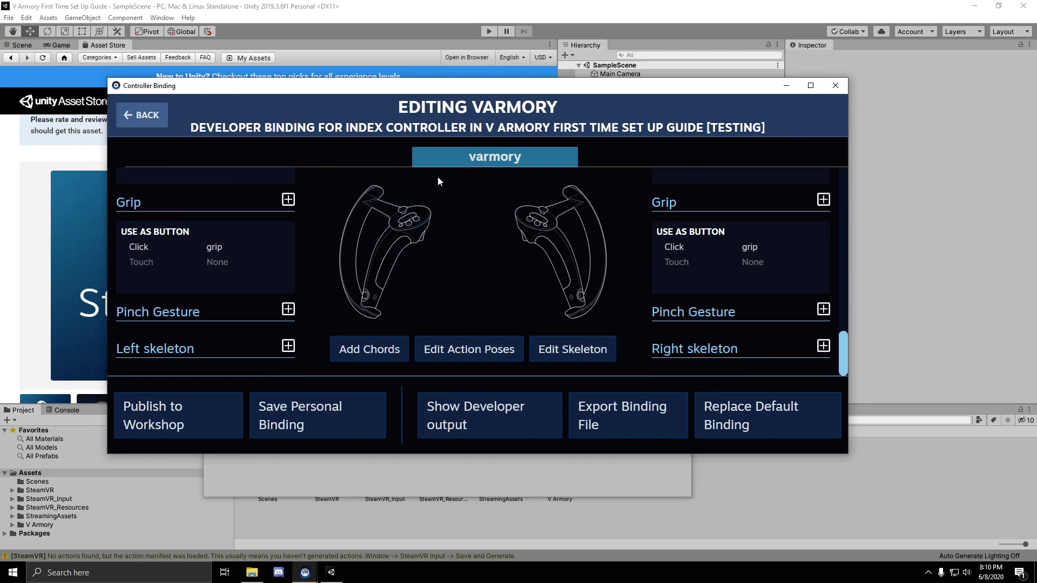
{"action": "left_click", "coordinate": [576, 202]}
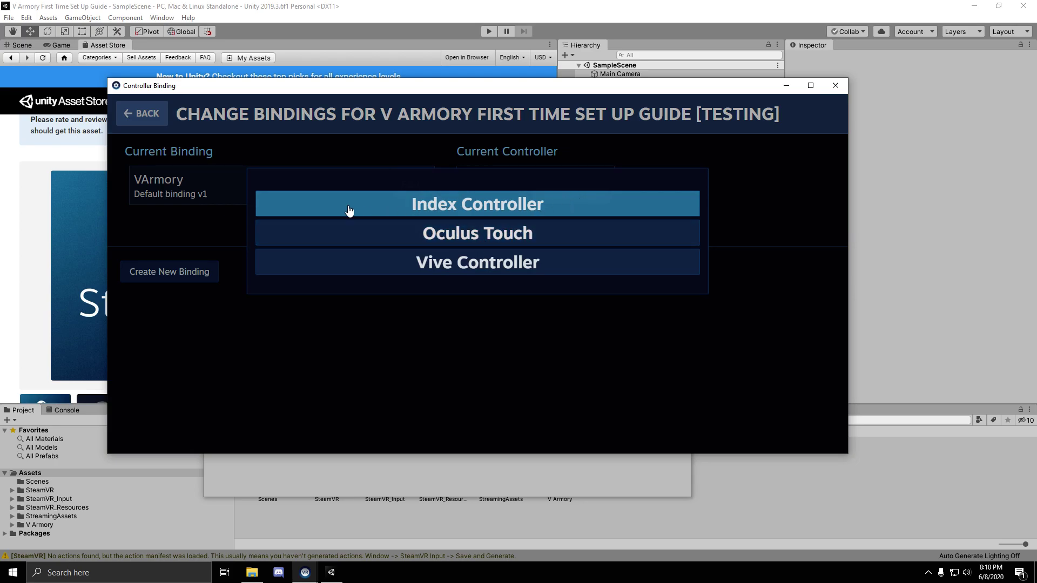
{"action": "left_click", "coordinate": [368, 319]}
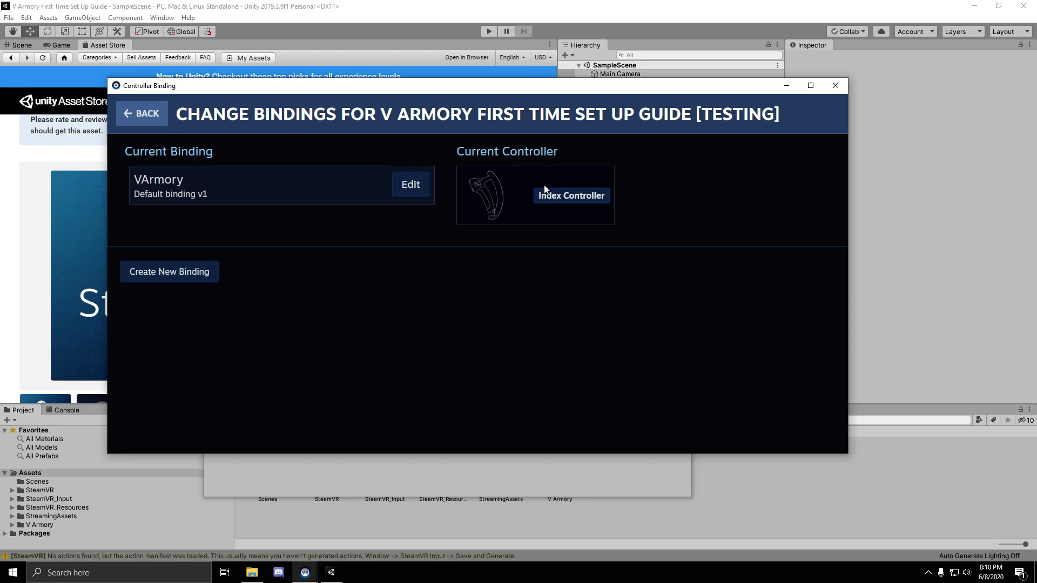
{"action": "left_click", "coordinate": [406, 189]}
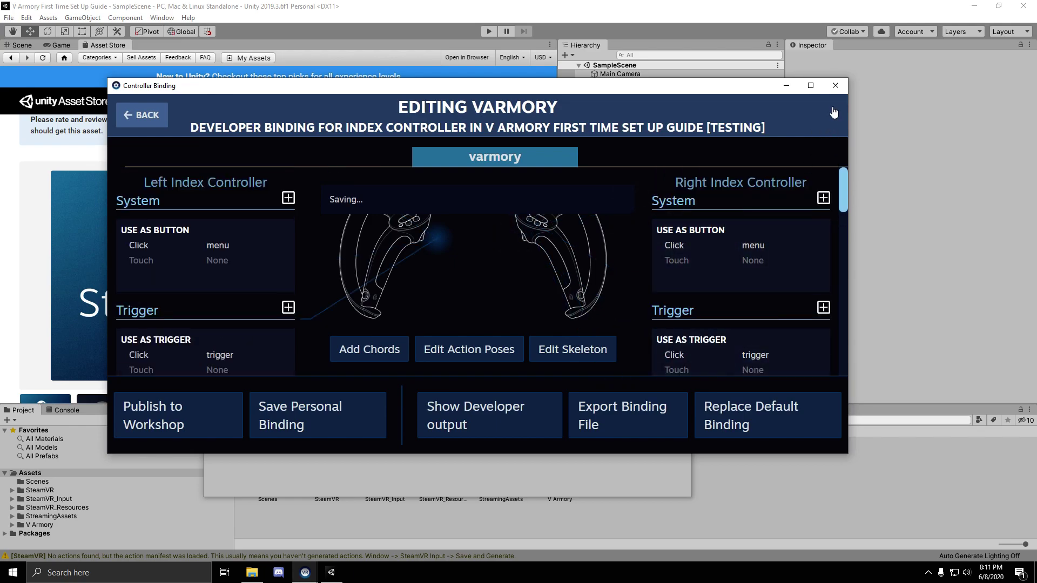
{"action": "left_click", "coordinate": [835, 86]}
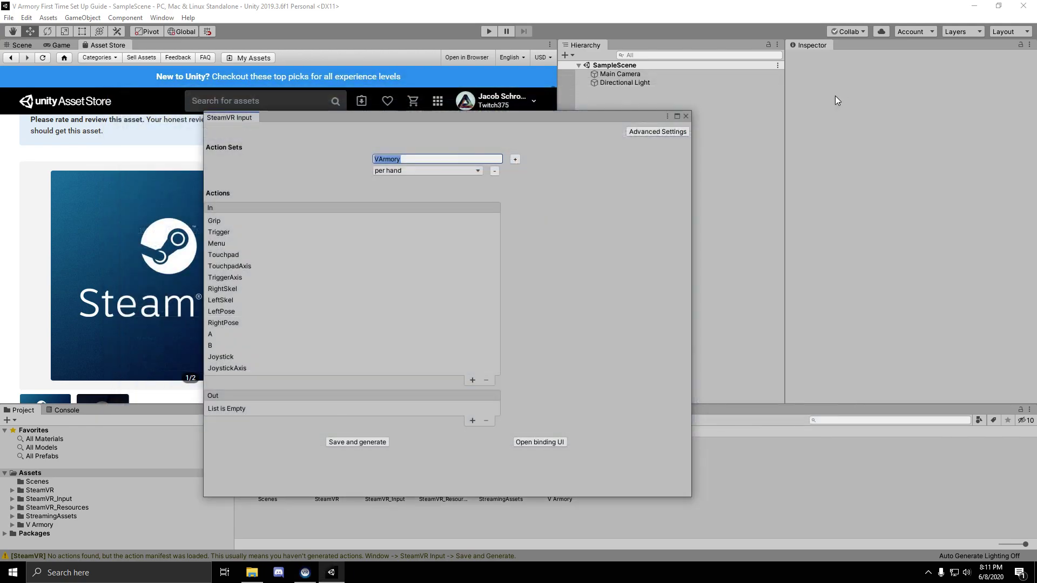
Close SteamVR Input and browse to V Armory > Scripts > Interaction System
{"action": "left_click", "coordinate": [685, 116]}
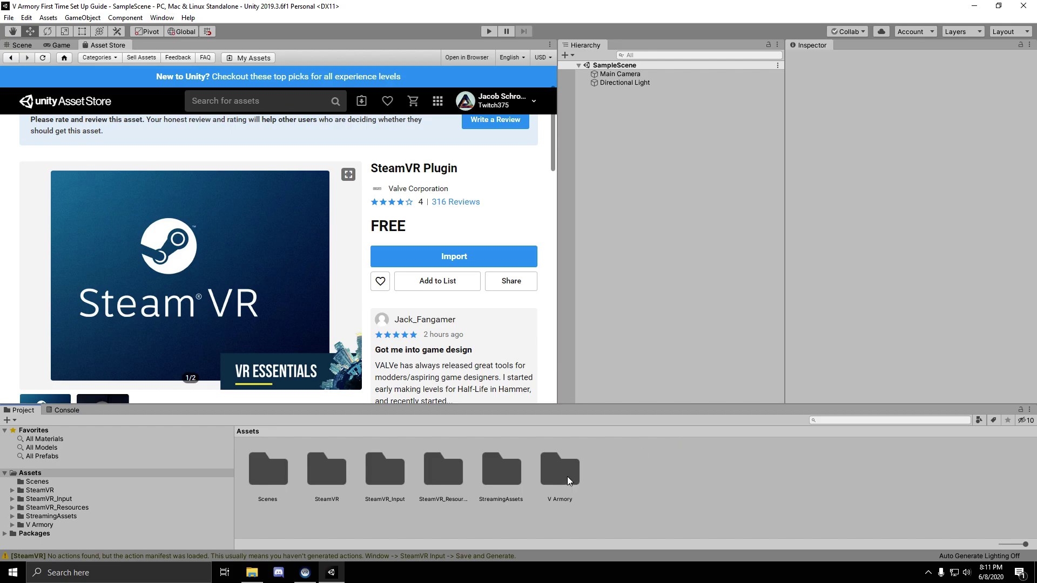
{"action": "left_click", "coordinate": [69, 523]}
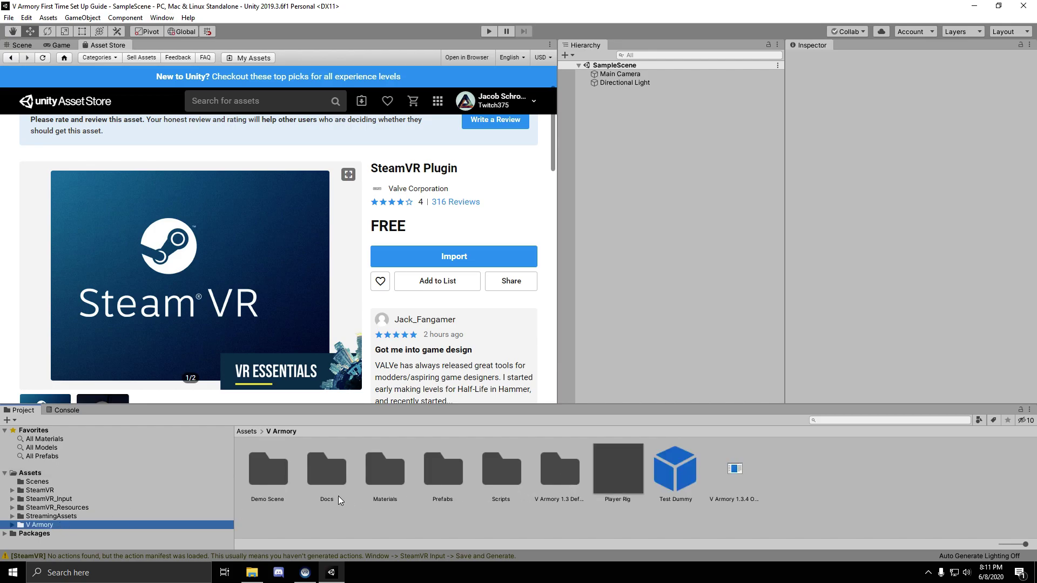
{"action": "double_click", "coordinate": [499, 472]}
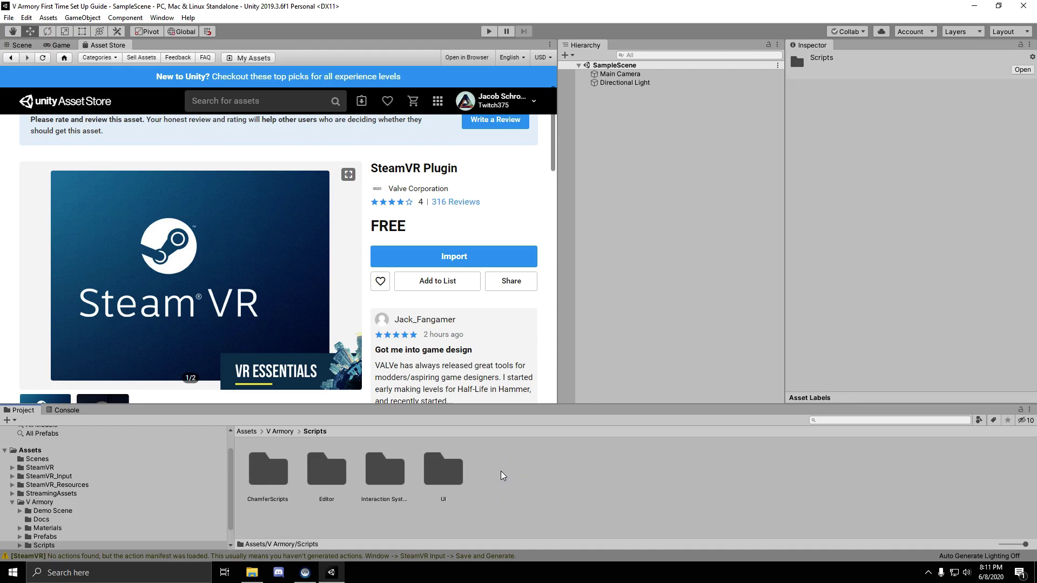
{"action": "double_click", "coordinate": [393, 470]}
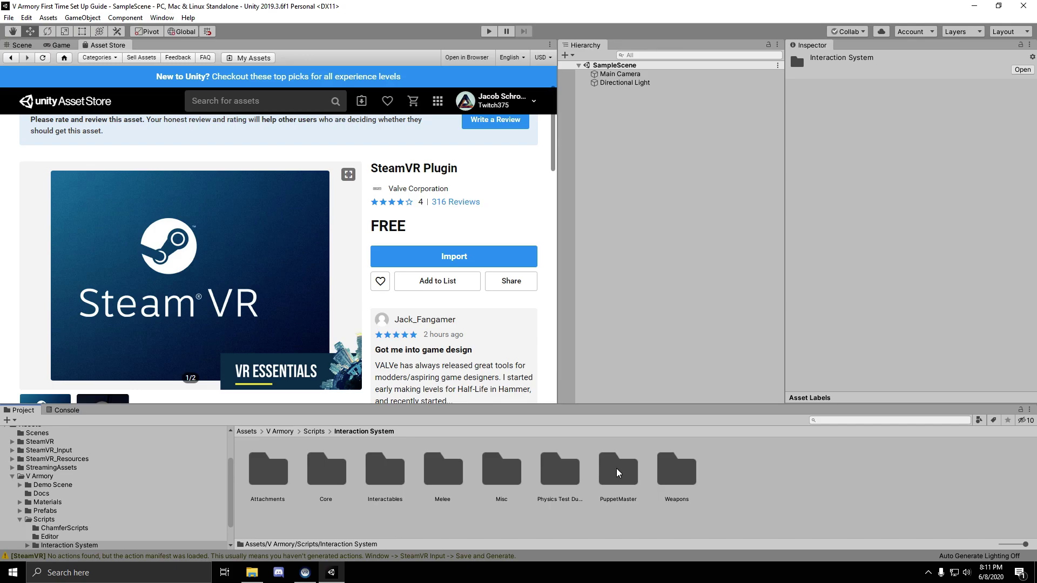
Request deletion of the PuppetMaster folder
{"action": "left_click", "coordinate": [618, 475]}
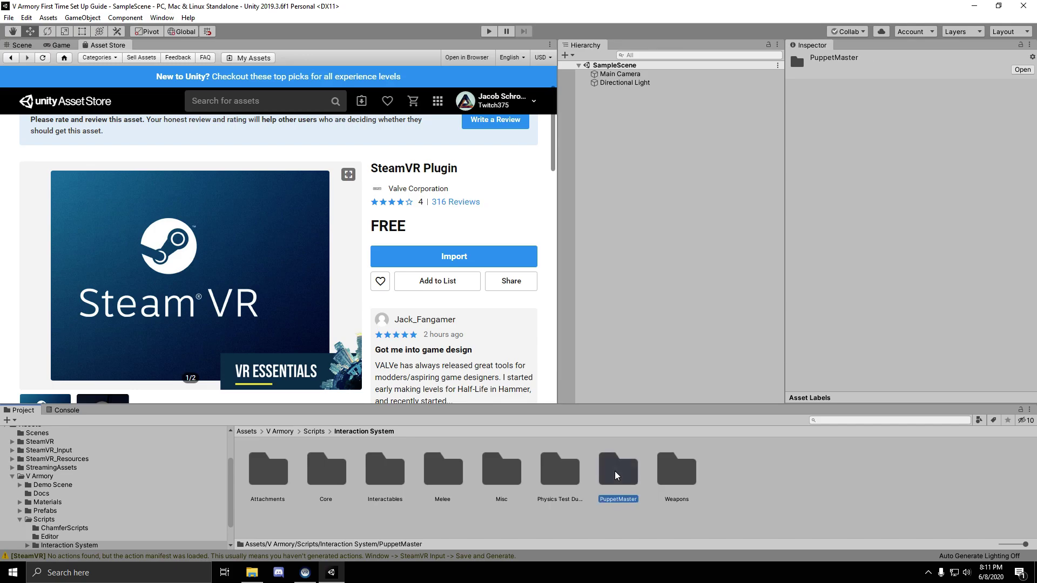
{"action": "right_click", "coordinate": [615, 475]}
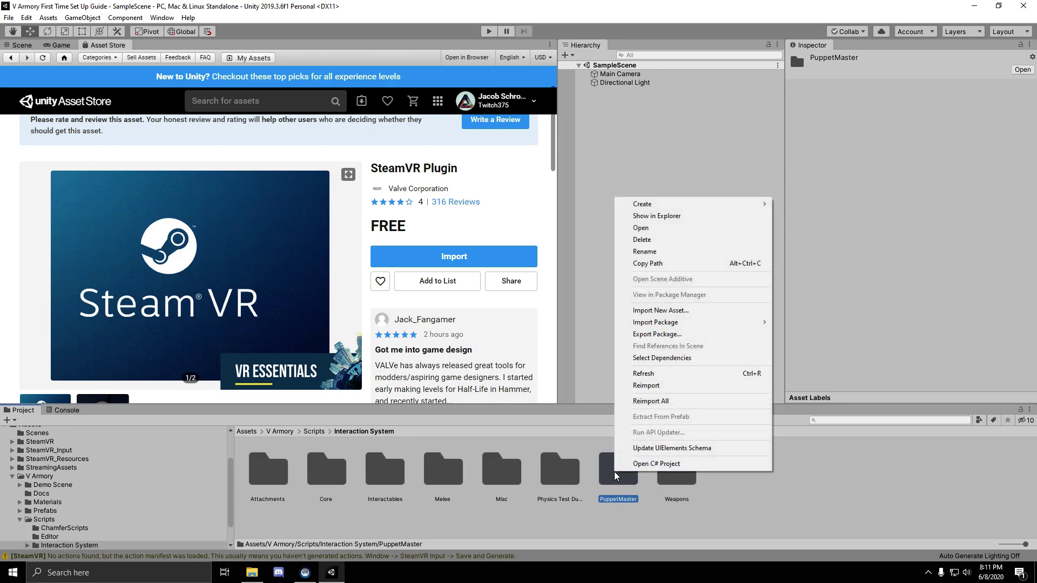
{"action": "left_click", "coordinate": [650, 240]}
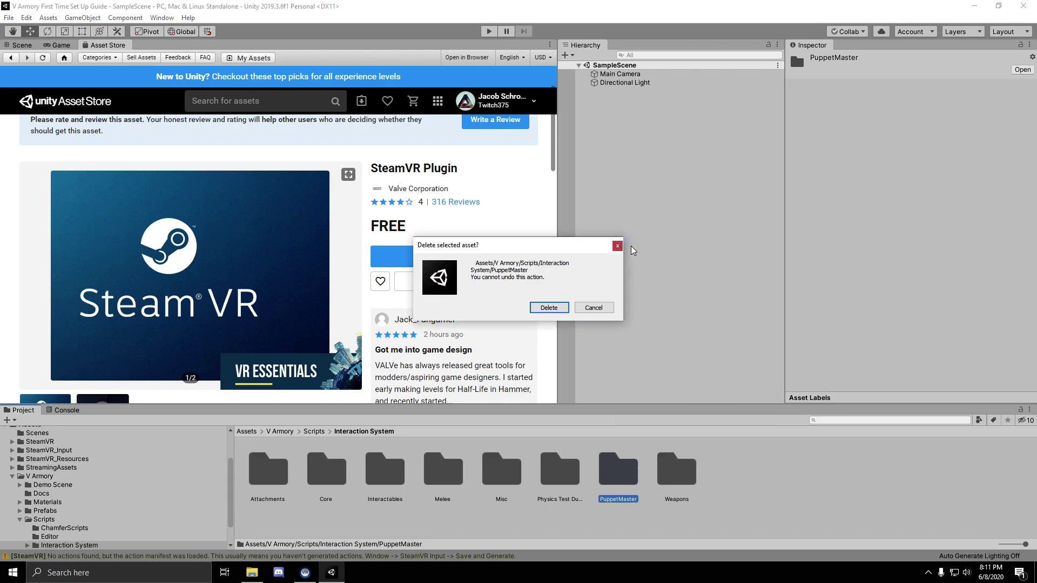
Confirm the PuppetMaster deletion and open the V Armory scene from the Demo Scene folder
{"action": "left_click", "coordinate": [551, 305]}
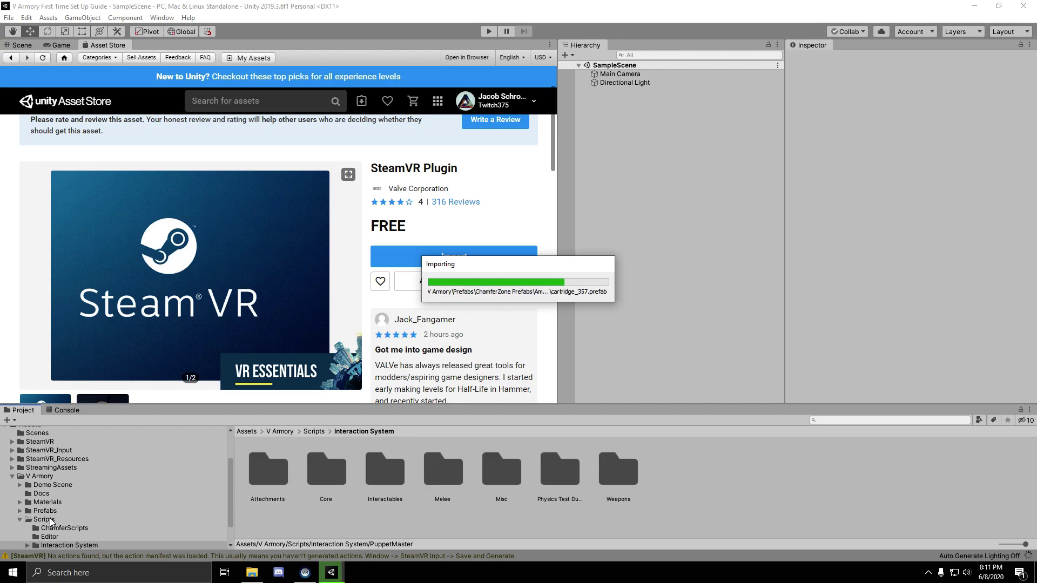
{"action": "left_click", "coordinate": [54, 486]}
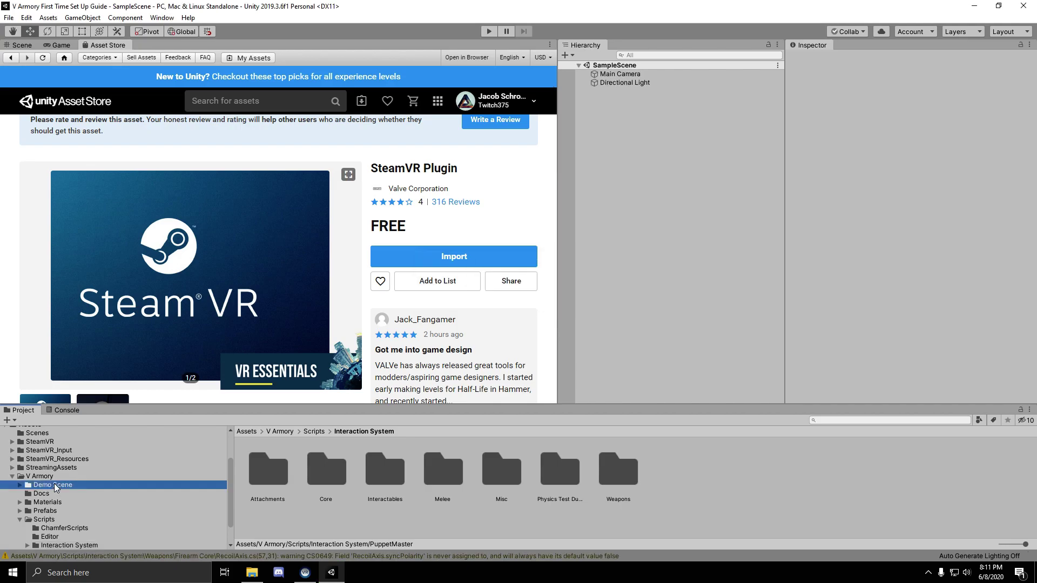
{"action": "double_click", "coordinate": [443, 470]}
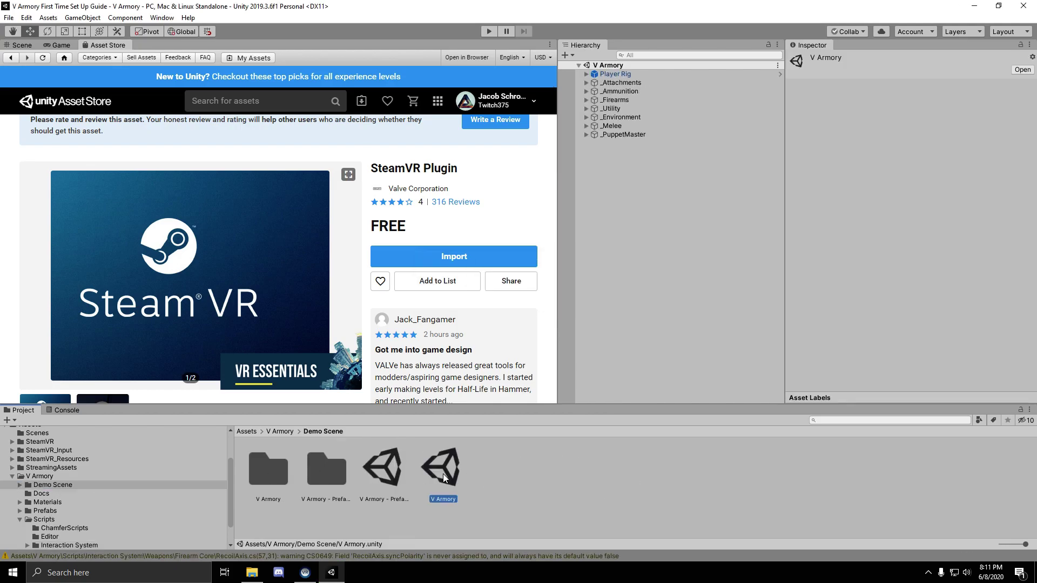
{"action": "left_click", "coordinate": [22, 45]}
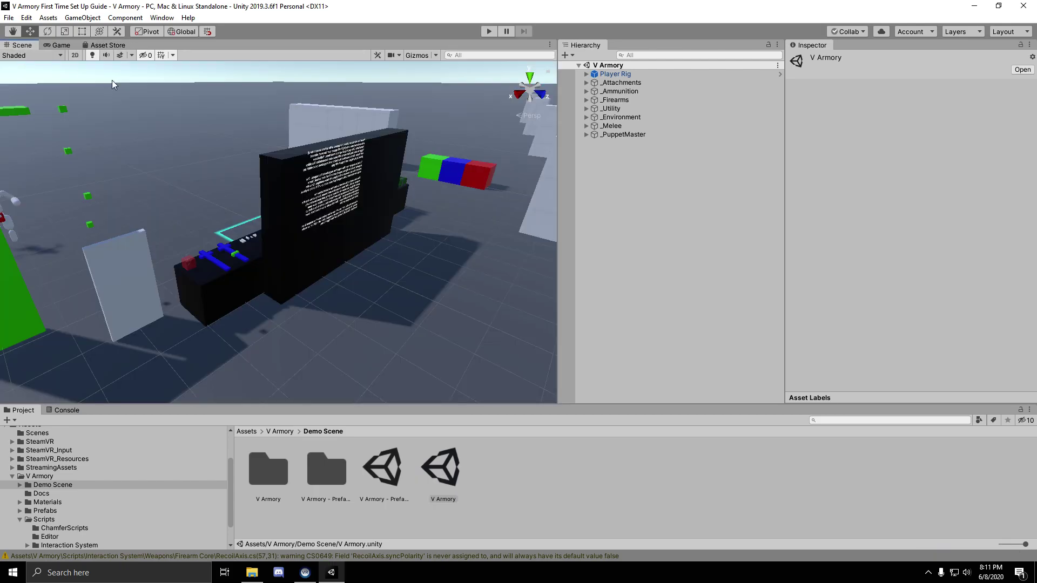
{"action": "right_click_drag", "start_coordinate": [329, 328], "coordinate": [484, 293]}
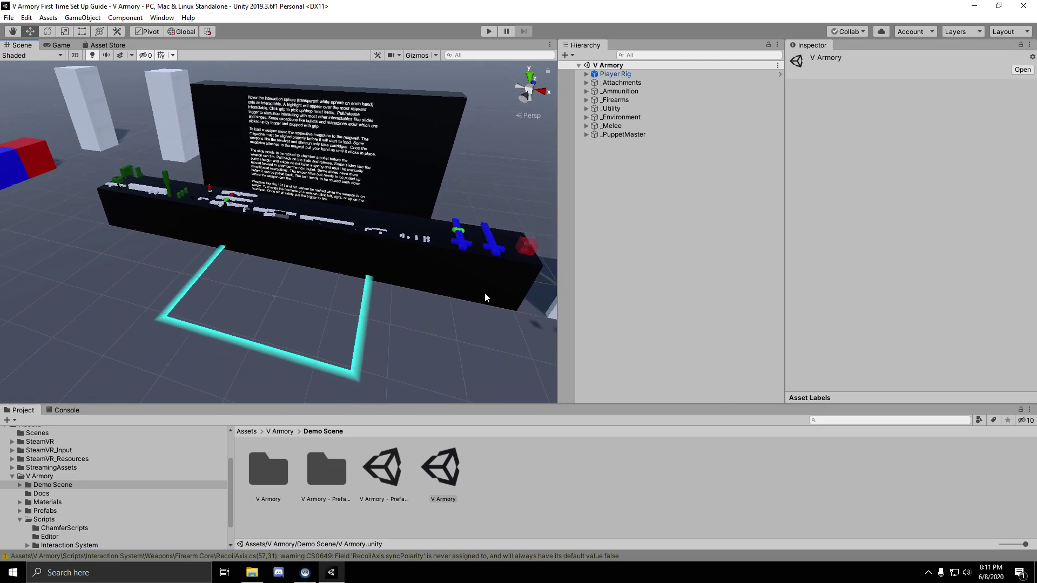
Apply Set Layer Collision Matrix on the Player Rig and view the scene
{"action": "left_click", "coordinate": [626, 76]}
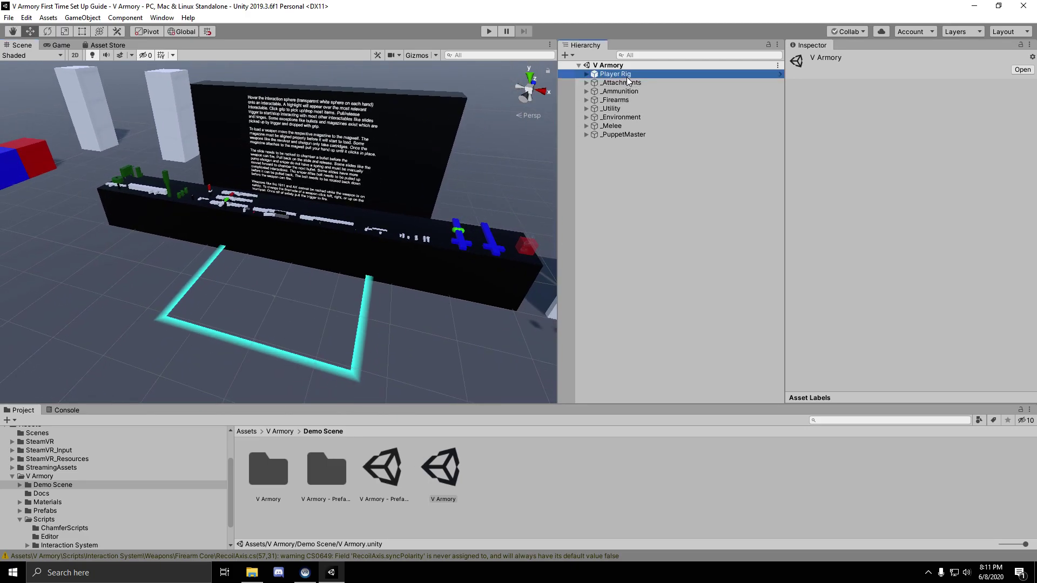
{"action": "scroll", "coordinate": [919, 212], "scroll_direction": "down", "scroll_amount": 5}
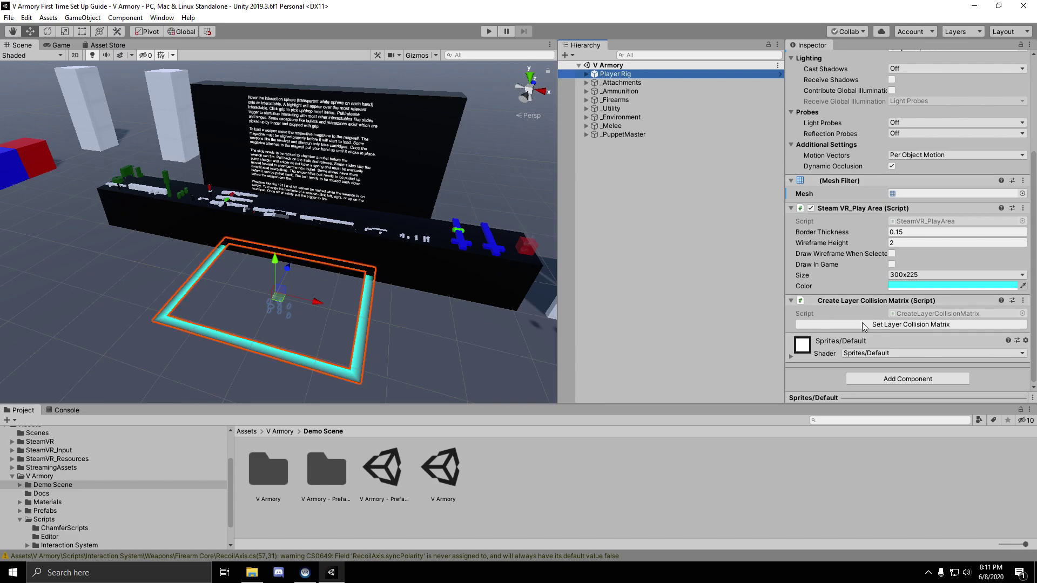
{"action": "left_click", "coordinate": [933, 325]}
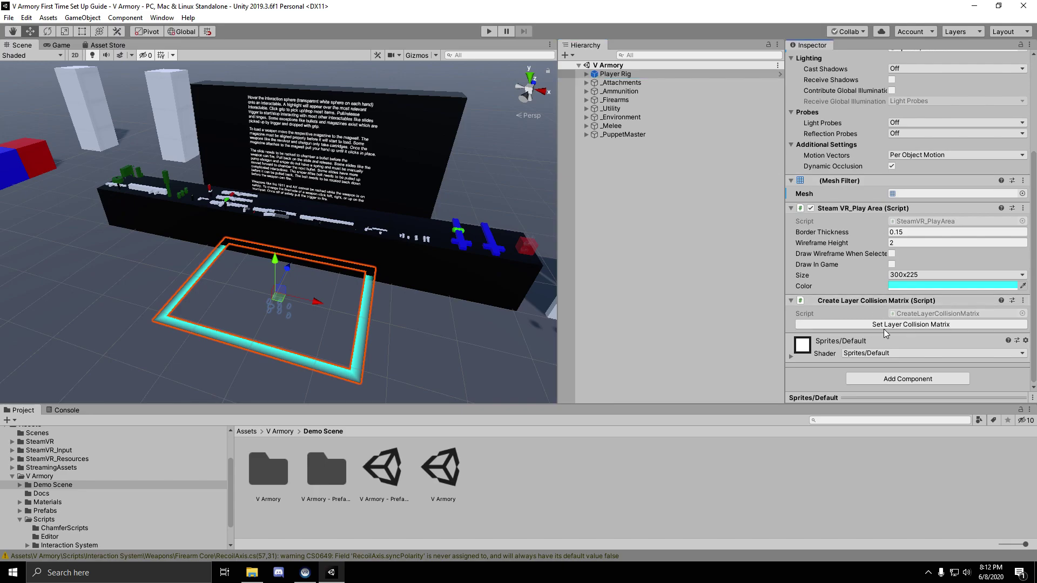
{"action": "right_click_drag", "start_coordinate": [404, 299], "coordinate": [428, 250]}
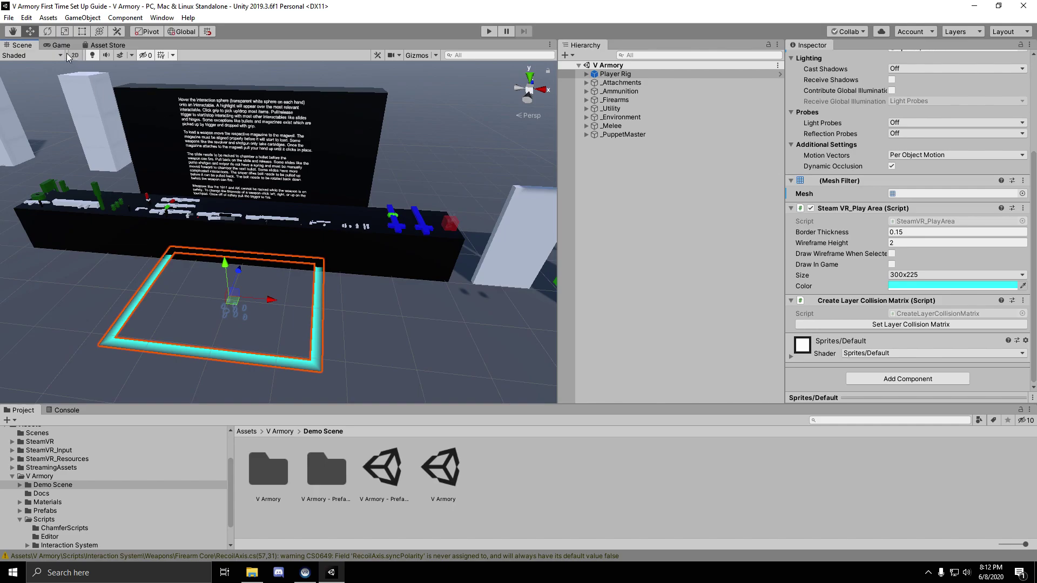
{"action": "left_click", "coordinate": [54, 46]}
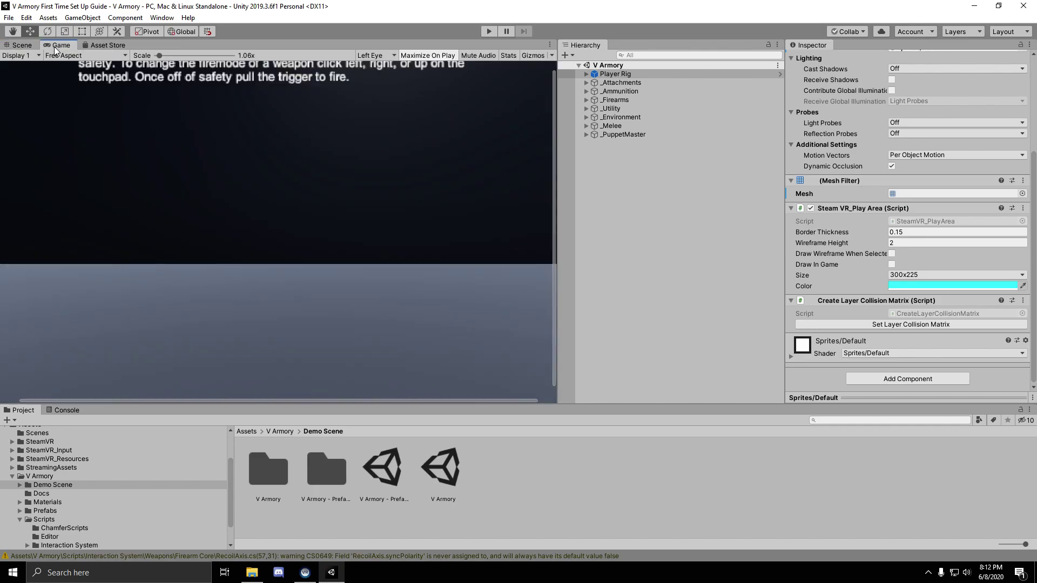
Enter Play mode to run the V Armory demo scene
{"action": "left_click", "coordinate": [489, 31]}
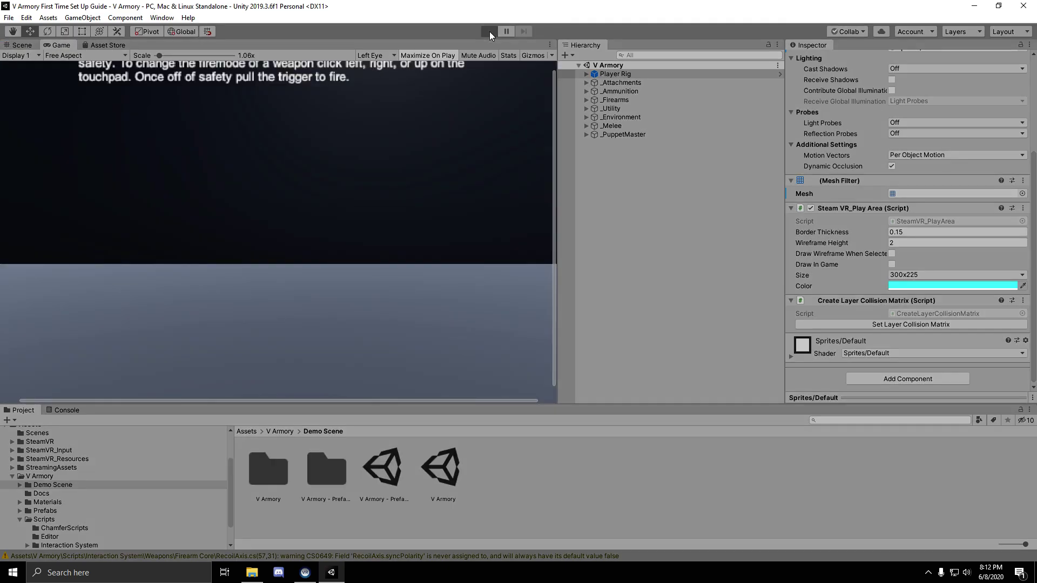